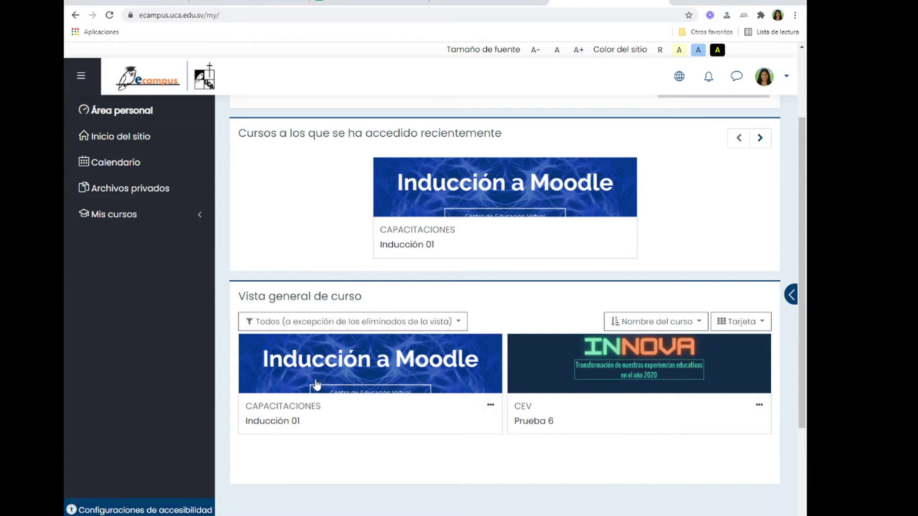
Open the Inducción 01 course, go to its Tema 3 section and turn on editing.
left_click(290, 422)
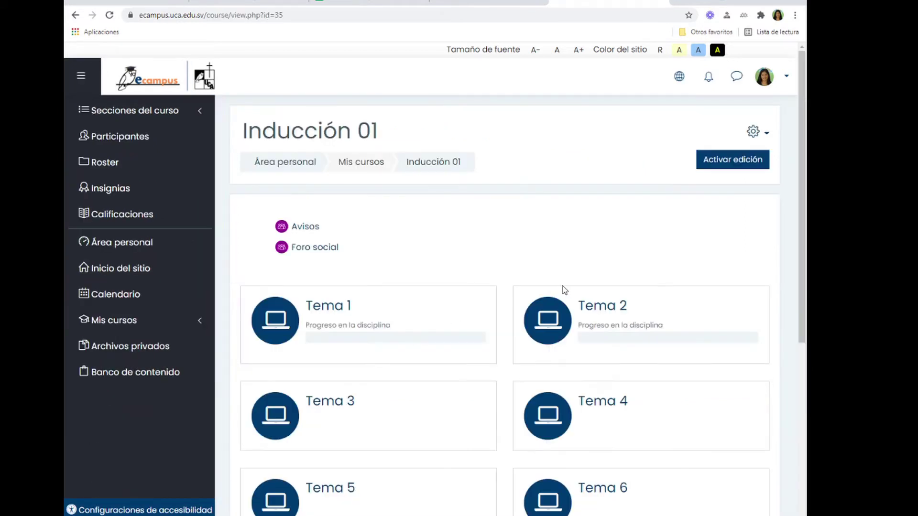
scroll(598, 248, "down", 2)
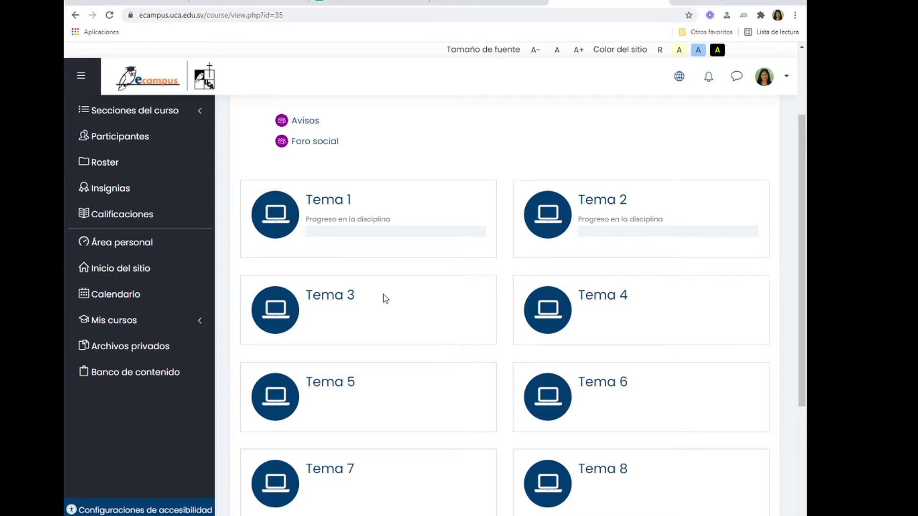
left_click(330, 301)
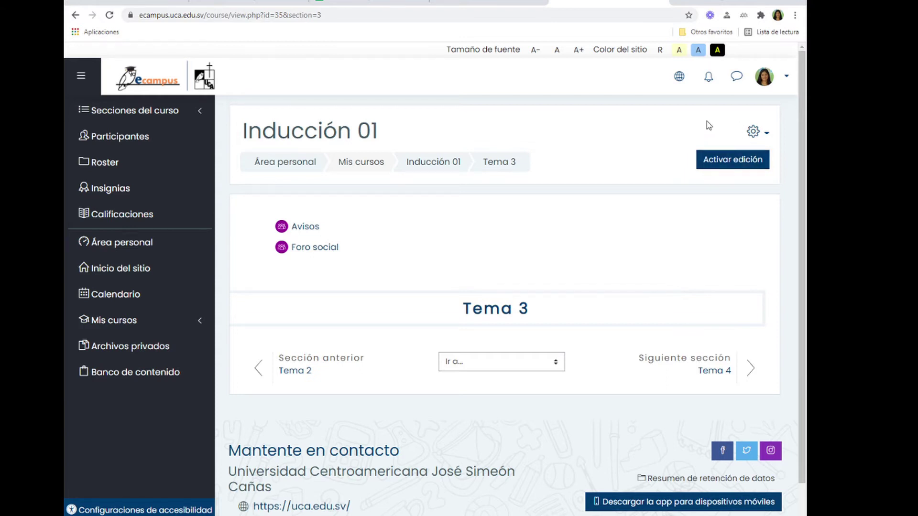
left_click(734, 161)
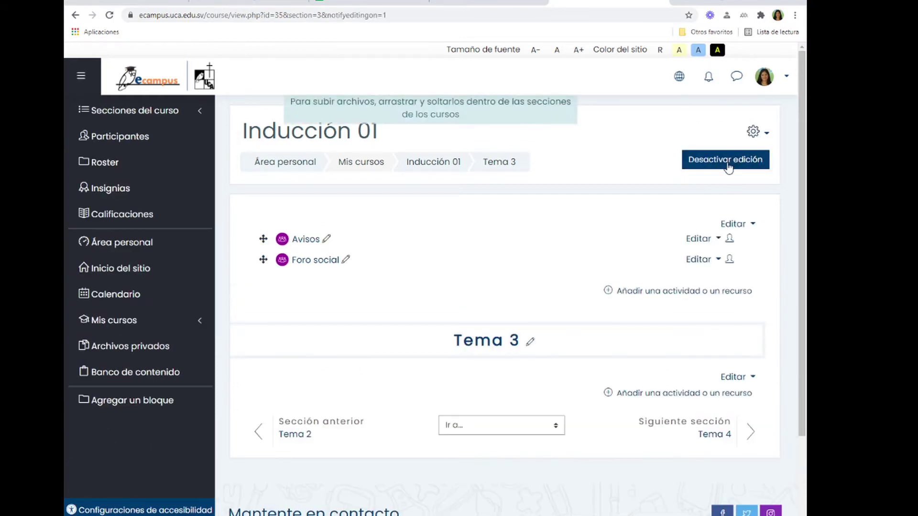
Add a new Libro resource to the Tema 3 section.
scroll(593, 232, "down", 2)
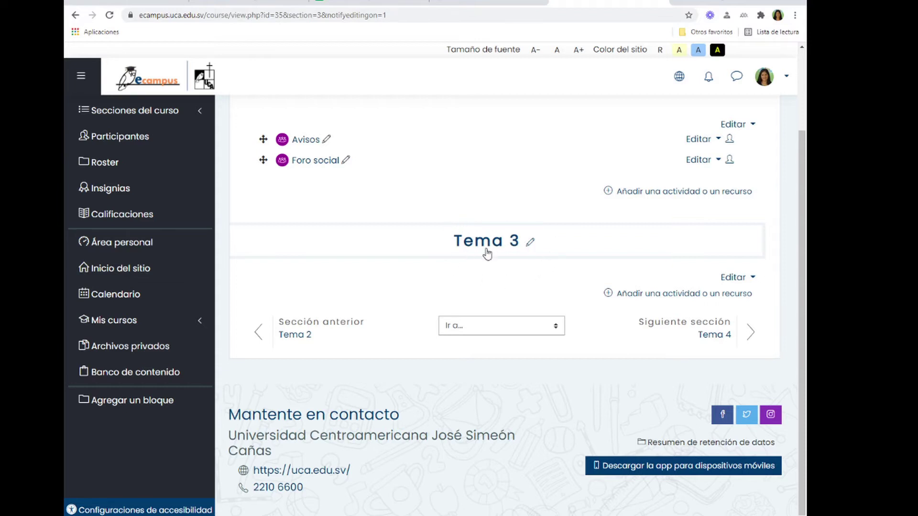
left_click(681, 294)
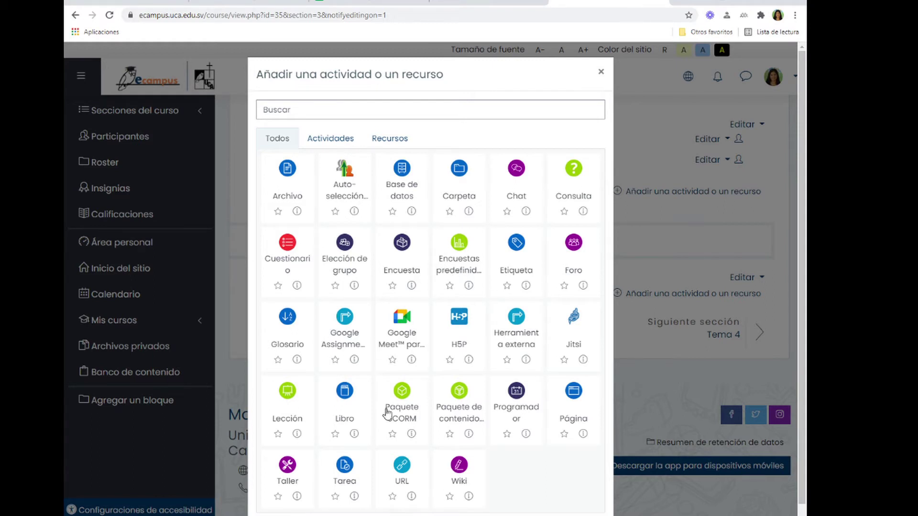
left_click(341, 400)
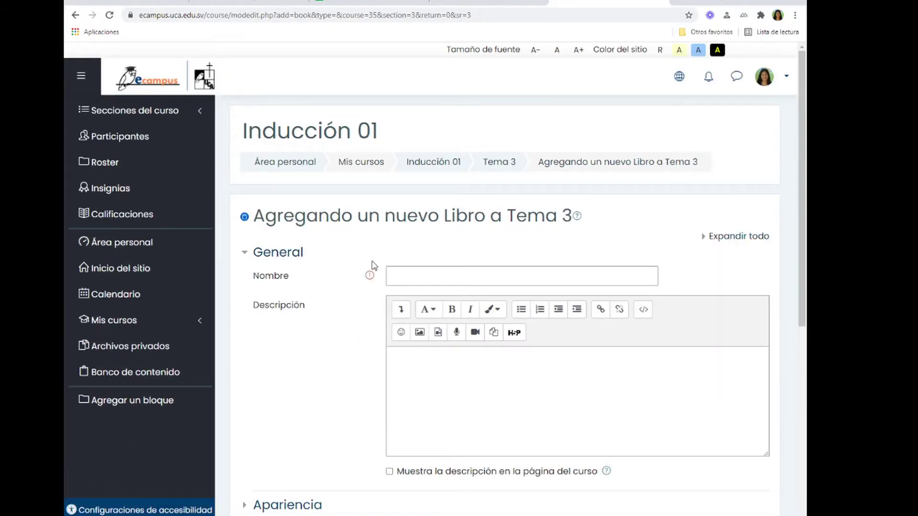
Name the book "Límites" and fill its description with the text beginning "El límite de una función nos proporciona información sobre su comportamiento".
left_click(410, 275)
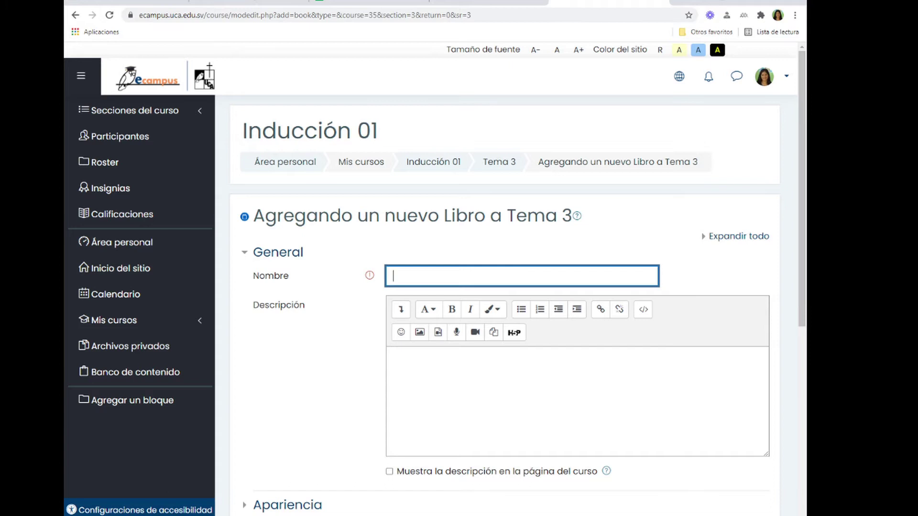
key("Tab")
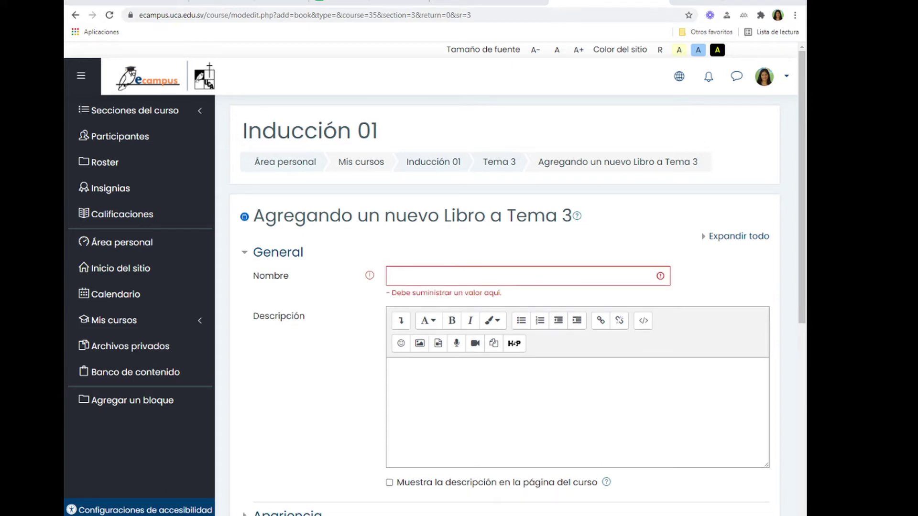
left_click(422, 281)
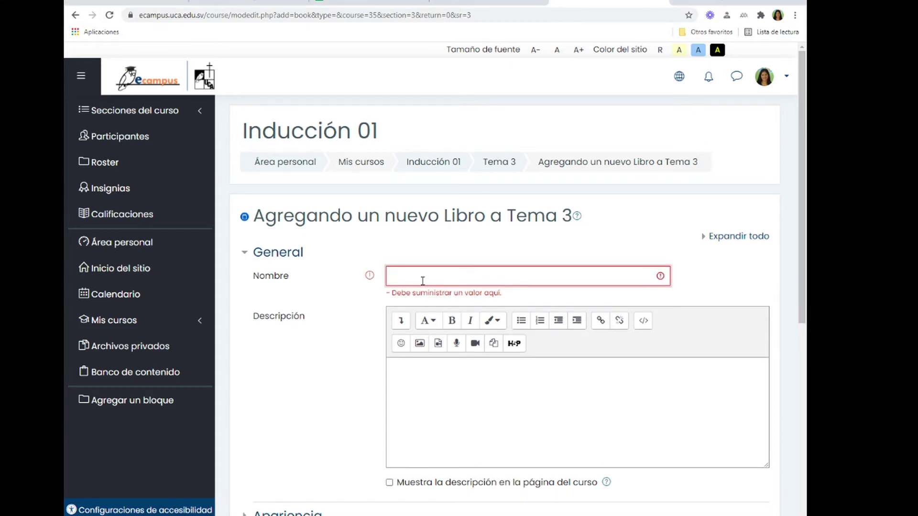
type("Limites")
left_click(462, 384)
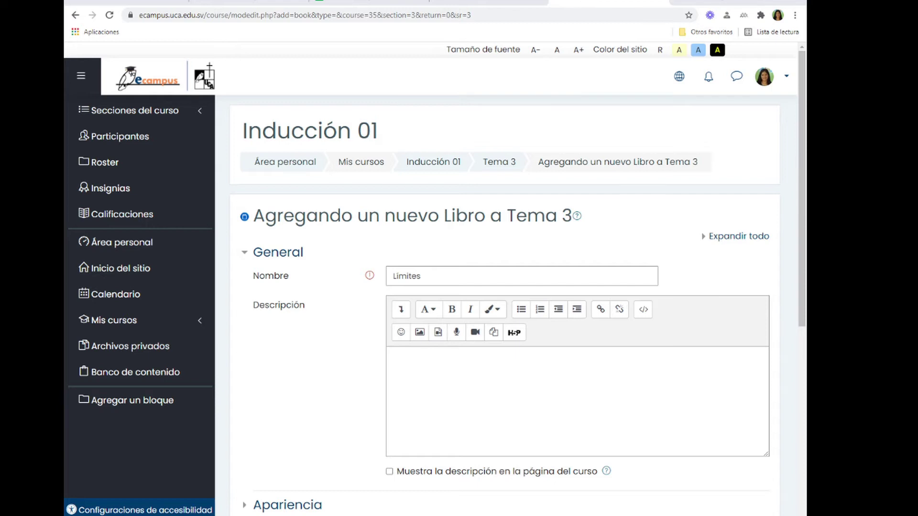
left_click(477, 400)
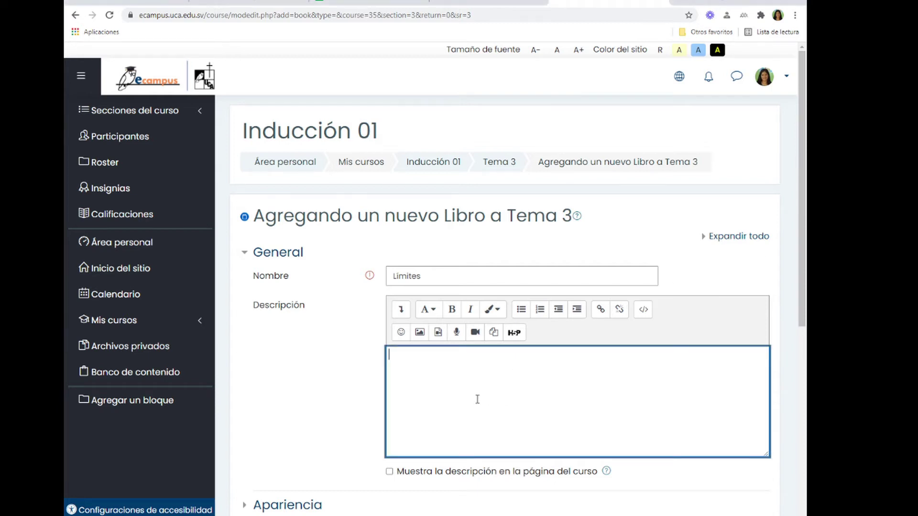
type("El límite de una función nos proporciona información sobre su comportamiento. Por ejemplo, sobre su continuidad y las posibles asíntotas.  En esta página vamos a ver las reglas básicas para operar con infinitos, las indeterminaciones y algunos procedimientos para evitar las indeterminaciones. Finalmente, resolvemos 50 límites de forma detallada.")
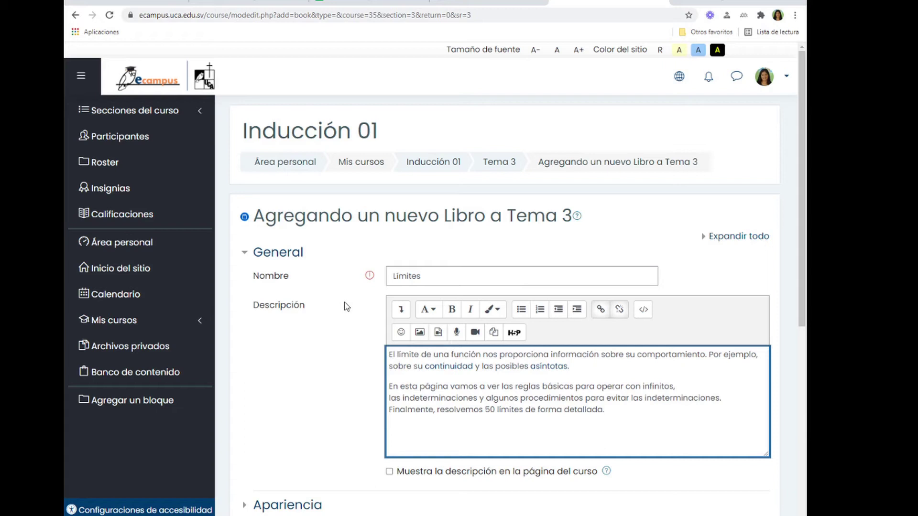
Save the Límites book with its remaining settings at their defaults and display it.
scroll(306, 256, "down", 3)
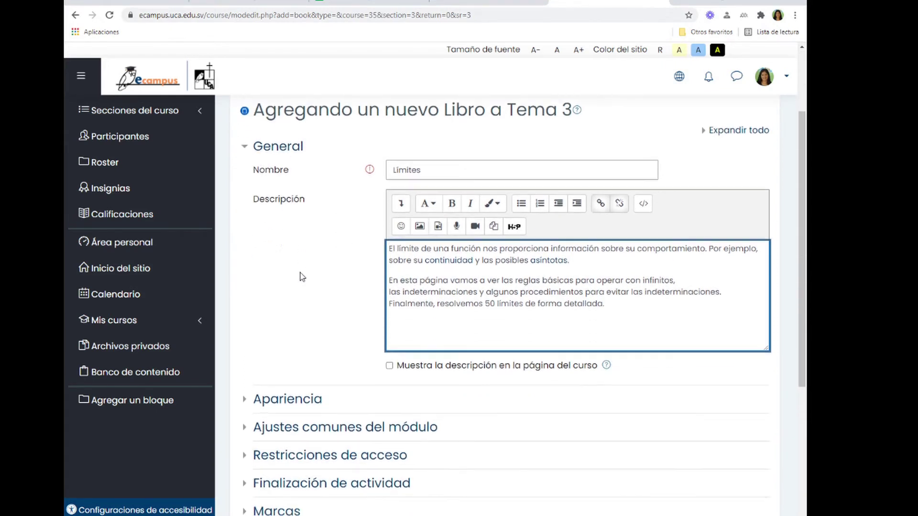
scroll(312, 240, "down", 1)
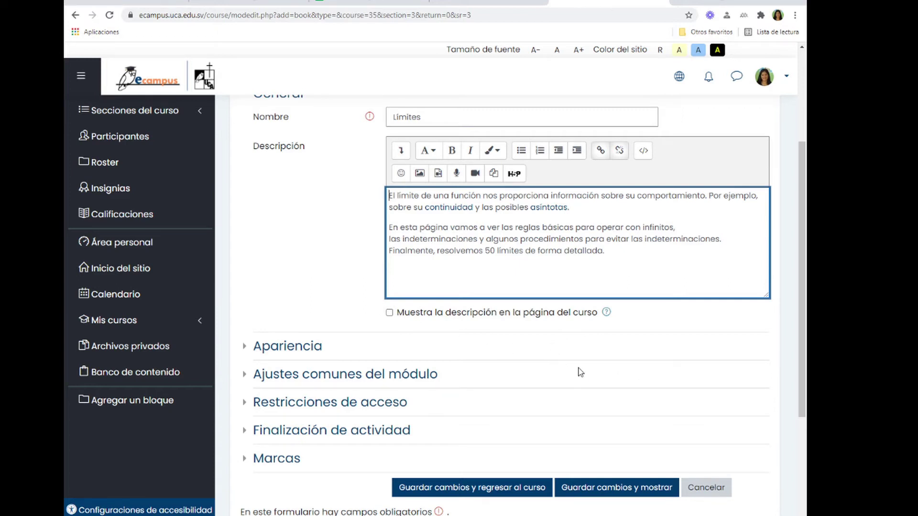
scroll(580, 372, "up", 2)
scroll(579, 370, "down", 4)
scroll(579, 367, "down", 1)
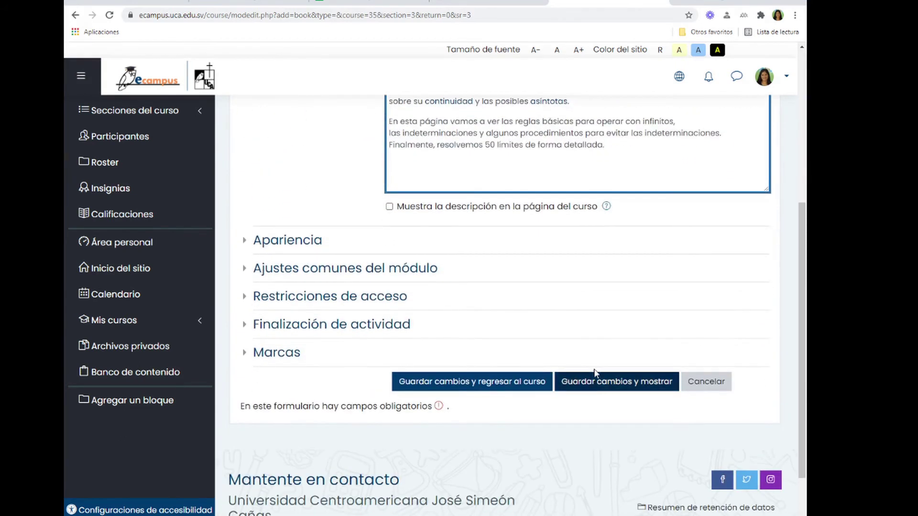
left_click(611, 388)
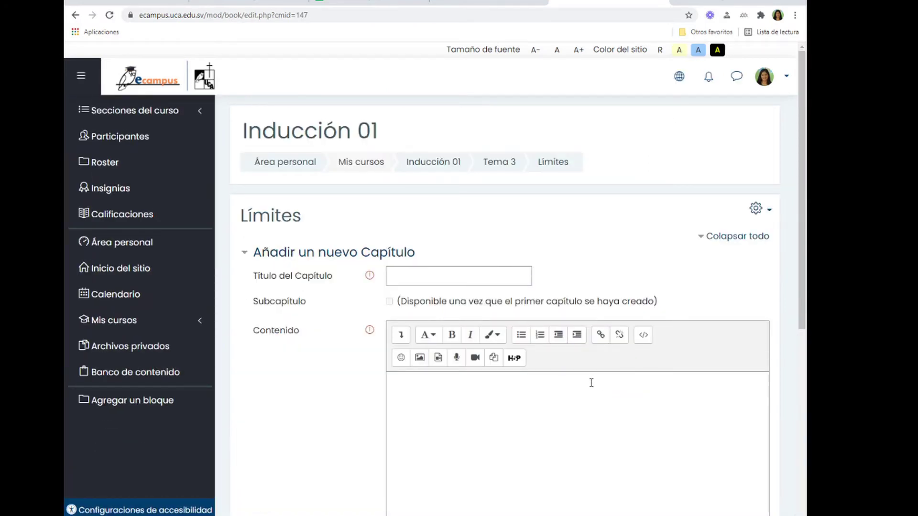
Create the book's first chapter, titled "Introducción", with the copied text on indeterminate forms as its content, and save it.
scroll(591, 383, "down", 1)
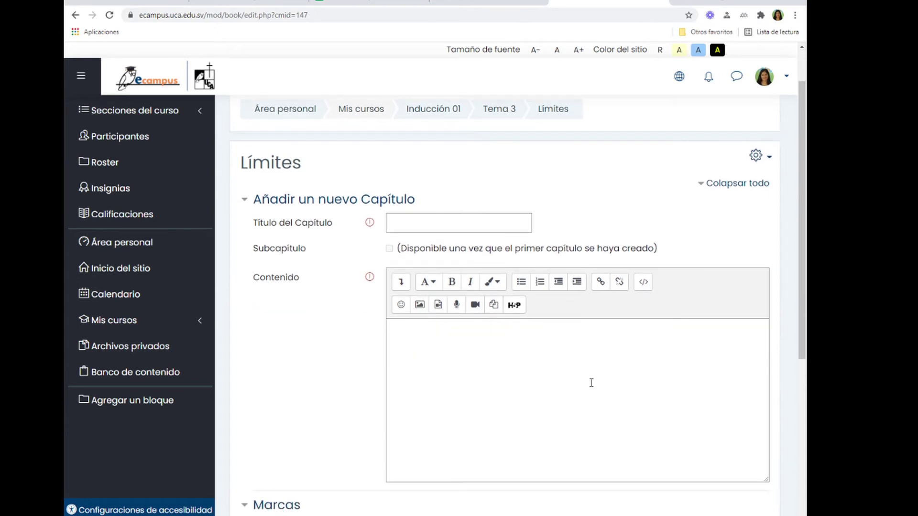
scroll(592, 383, "down", 1)
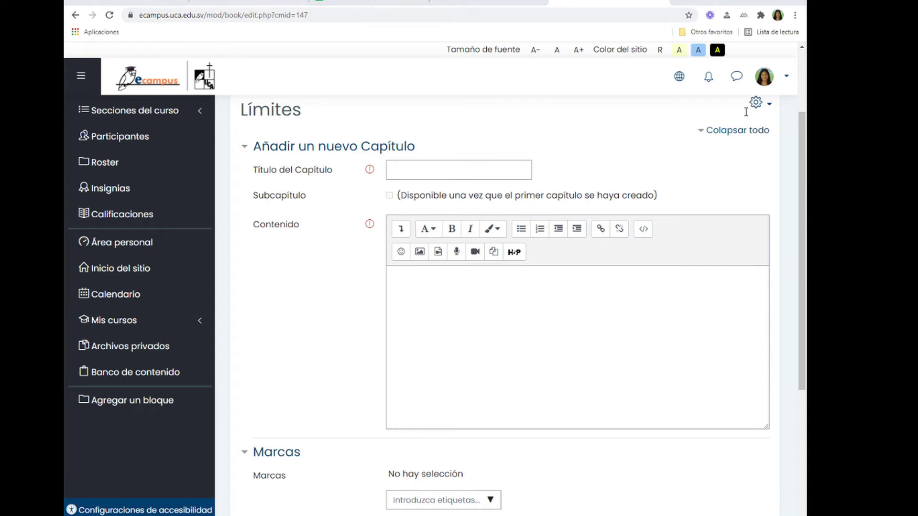
left_click(421, 169)
type("Introducción")
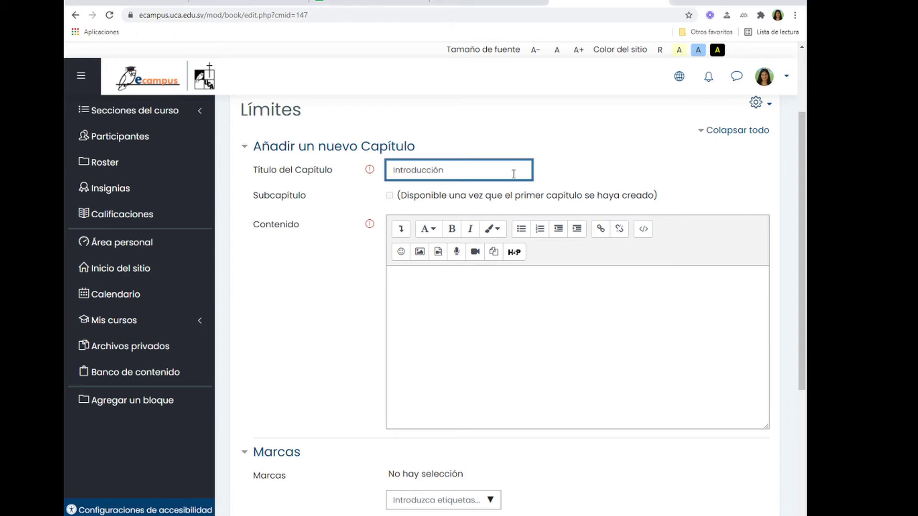
left_click(511, 318)
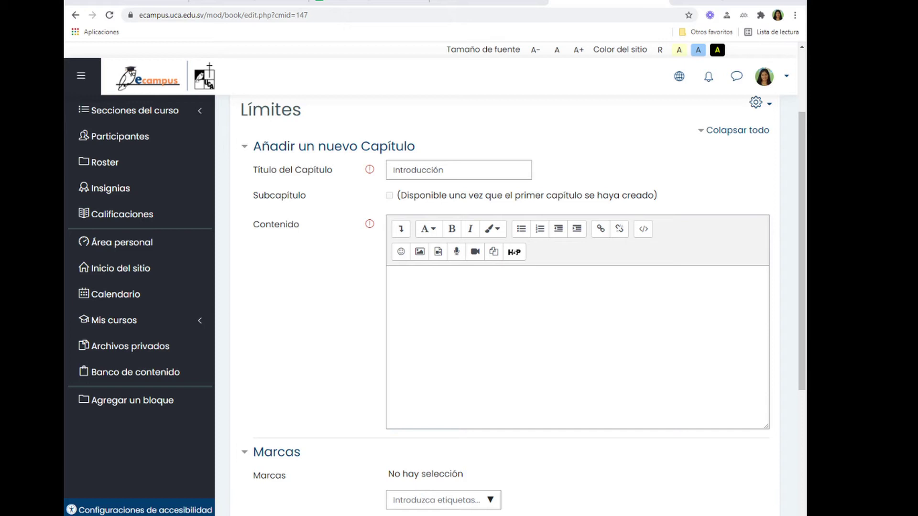
left_click(478, 322)
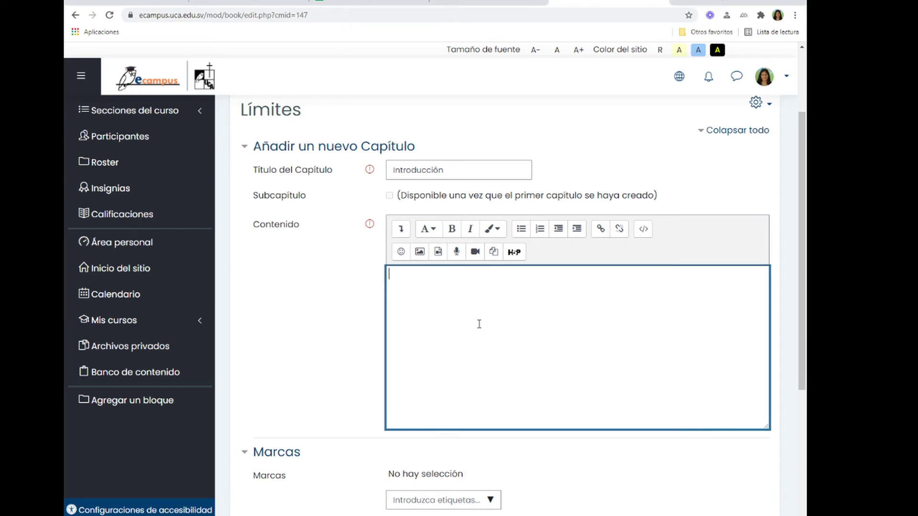
key("ctrl+v")
scroll(493, 320, "down", 2)
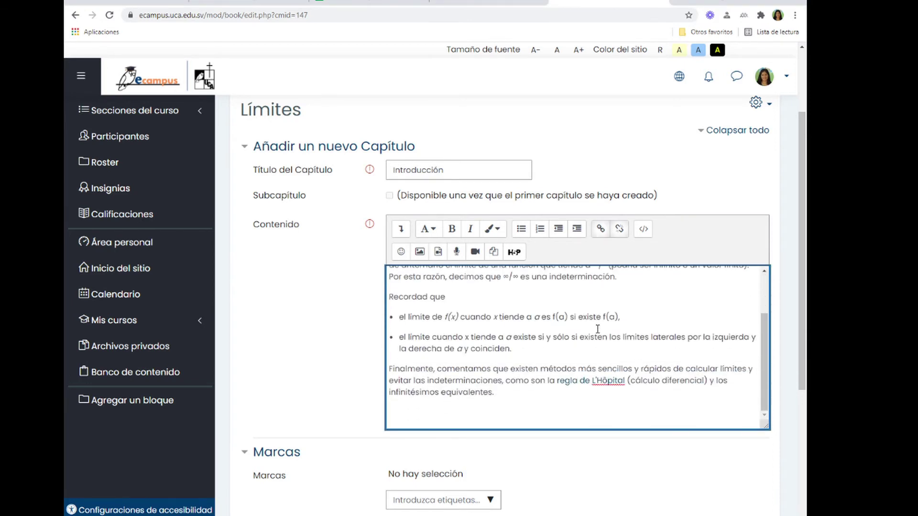
left_click(314, 330)
scroll(314, 330, "down", 4)
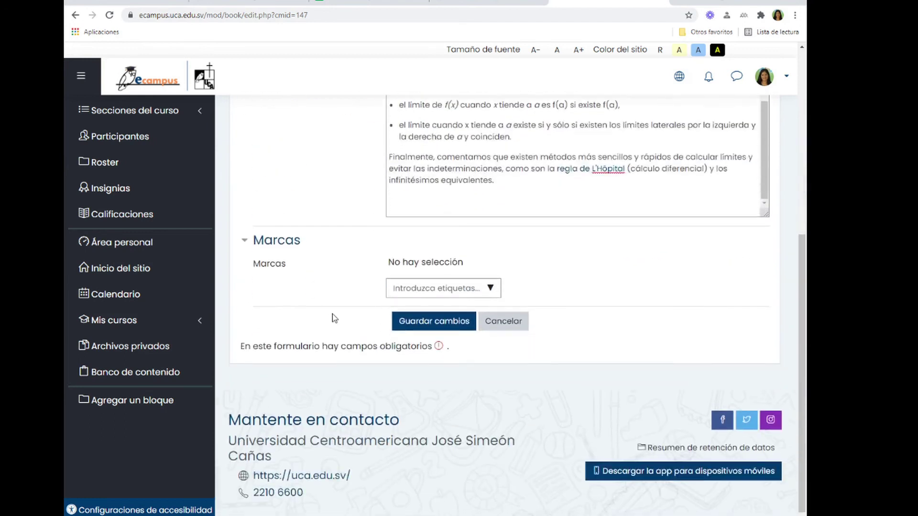
left_click(451, 326)
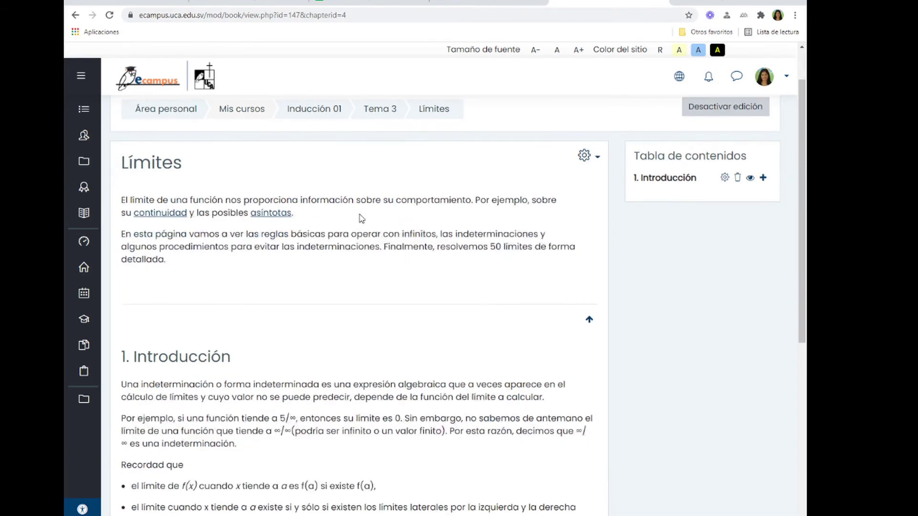
Start a new chapter after Introducción and title it "Operaciones con infinitos", without making it a subchapter.
scroll(304, 212, "down", 2)
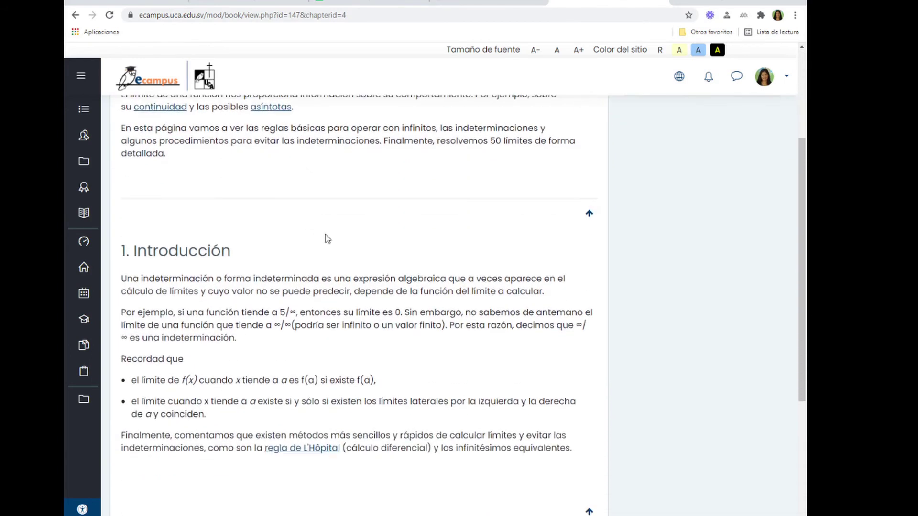
scroll(325, 238, "up", 3)
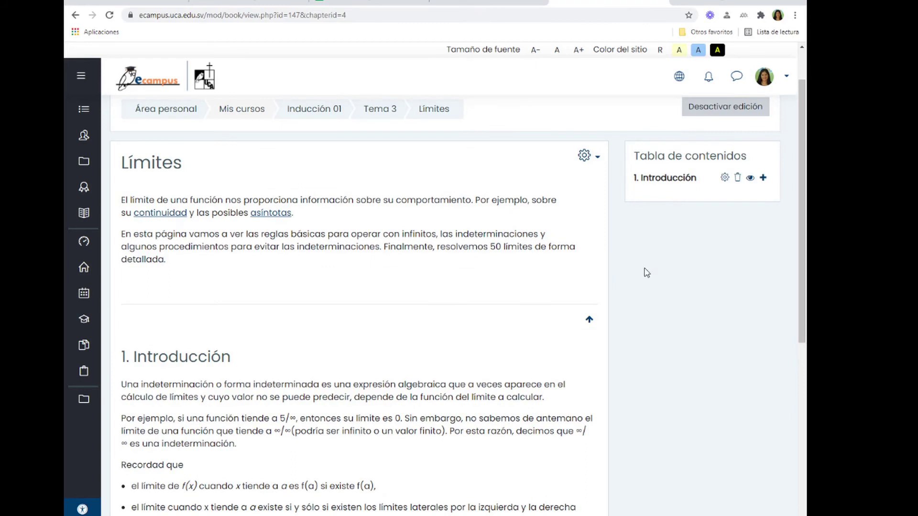
left_click(763, 180)
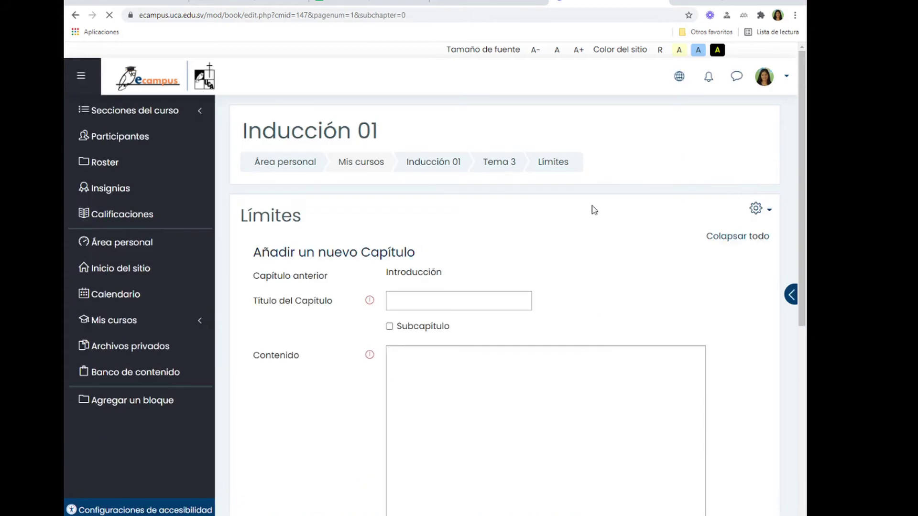
left_click(475, 300)
key("Tab")
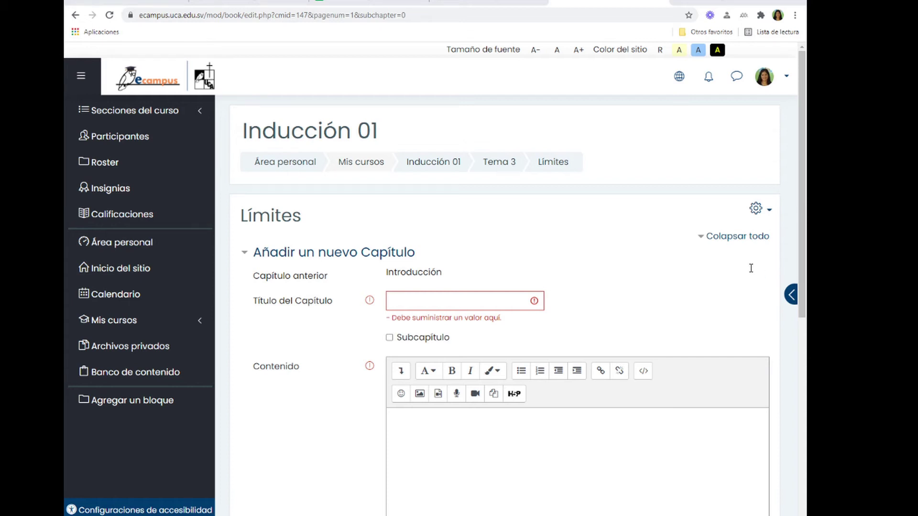
left_click(478, 297)
type("Operaciones con infinitos")
left_click(474, 427)
scroll(476, 437, "down", 4)
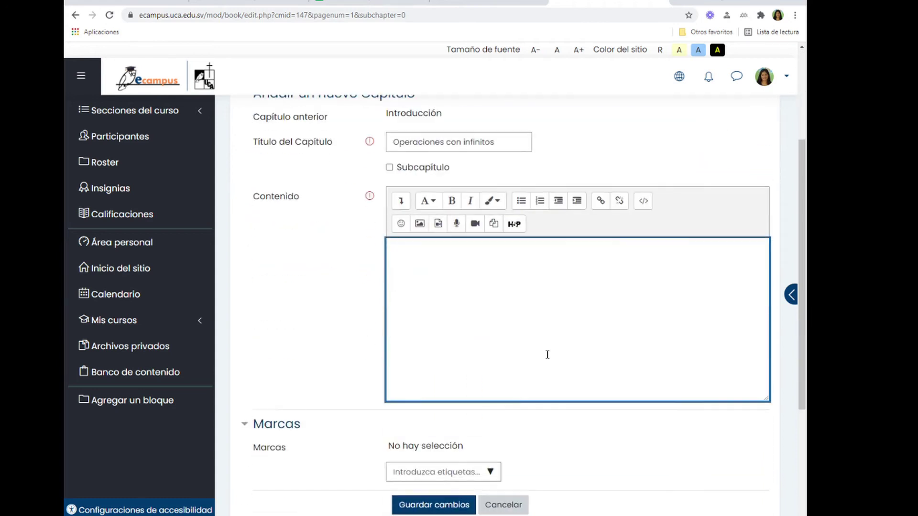
Paste the copied rules for operating with infinities into the new chapter's content, save it and review the published chapter.
key("alt+Tab")
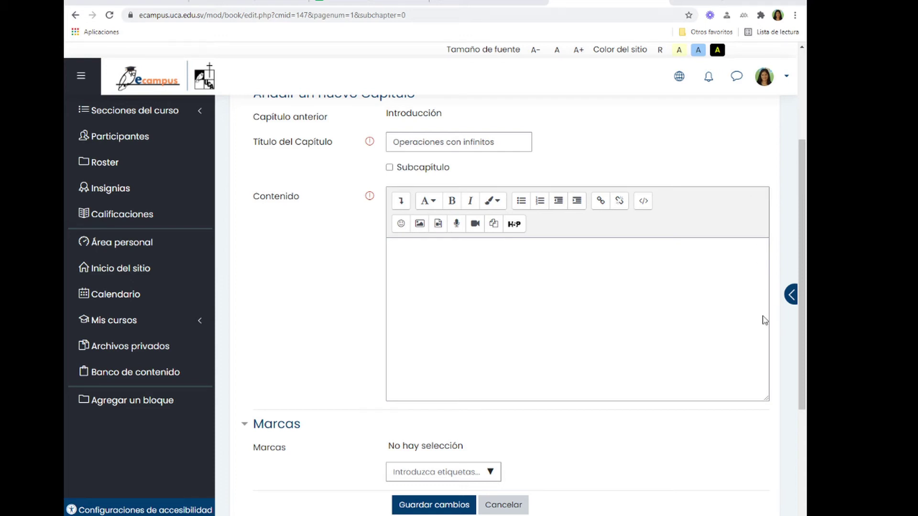
left_click(492, 296)
key("ctrl+v")
scroll(509, 306, "down", 10)
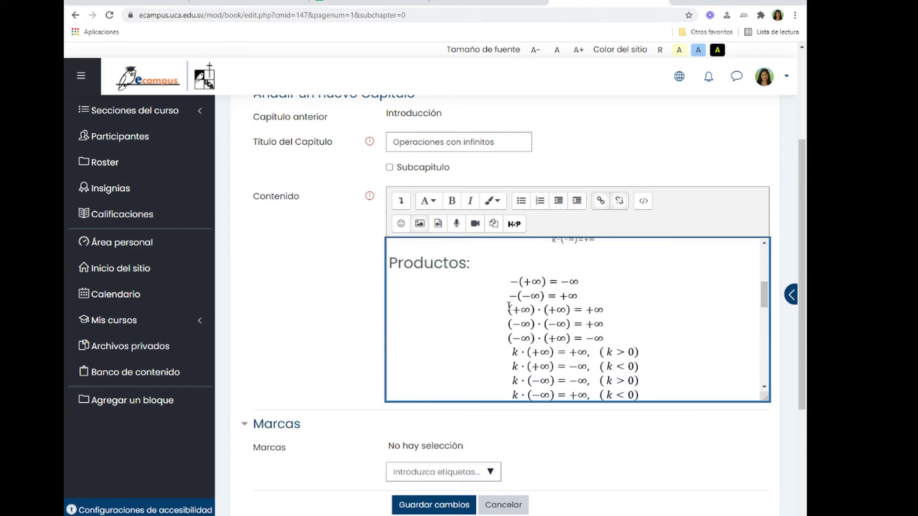
left_click(450, 511)
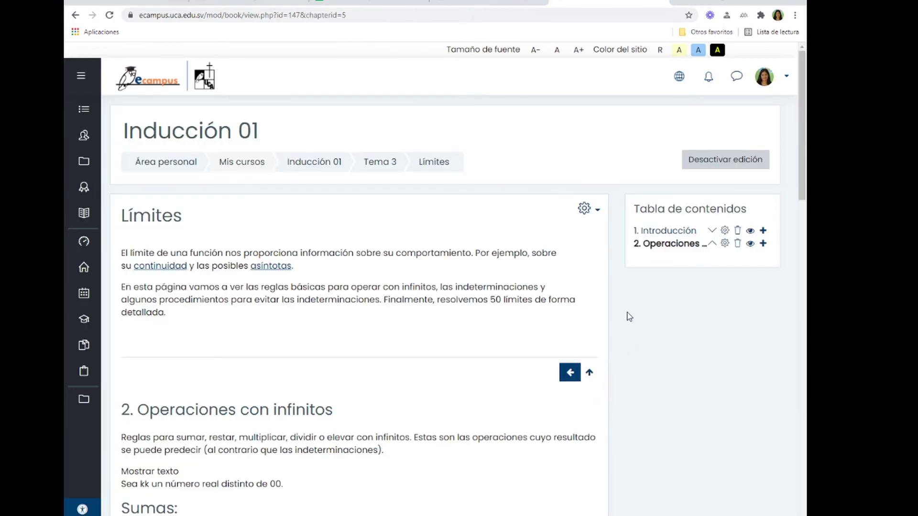
scroll(511, 348, "down", 4)
scroll(511, 348, "down", 14)
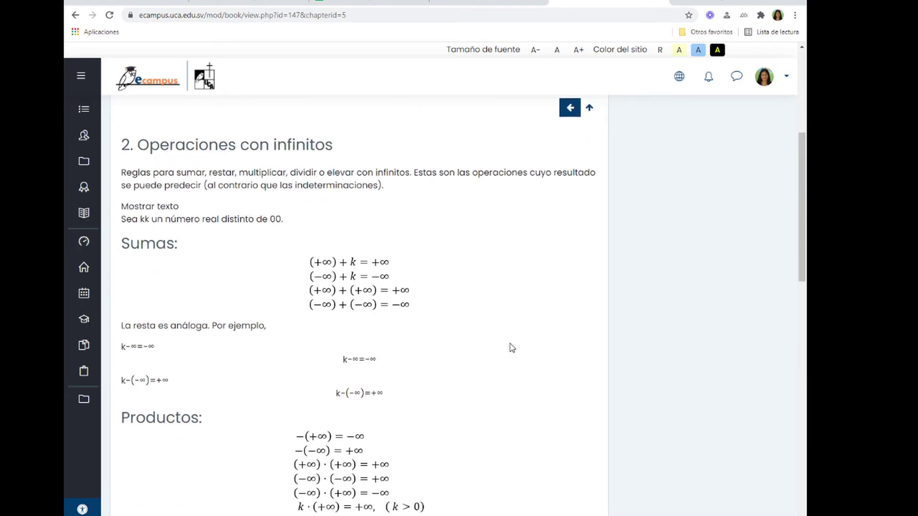
scroll(512, 348, "down", 2)
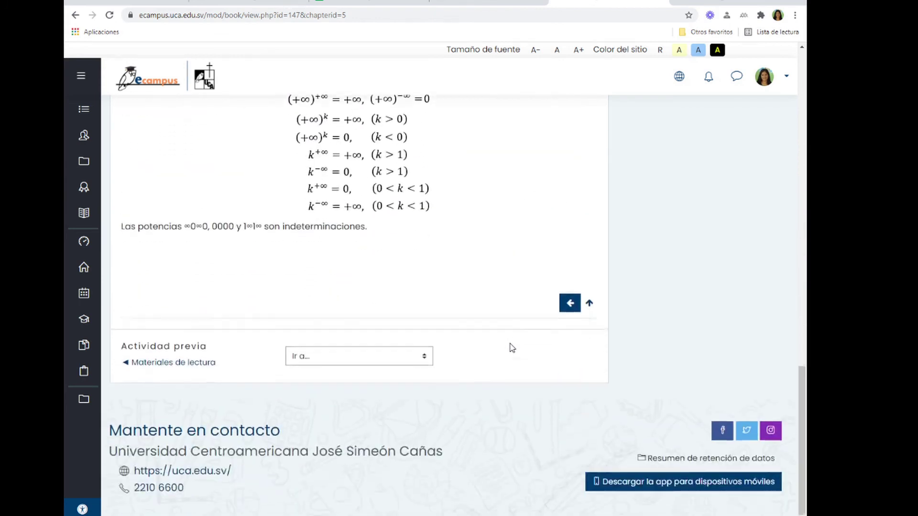
Start a new chapter after Operaciones con infinitos and title it "Indeterminaciones y procedimientos", without making it a subchapter.
scroll(512, 348, "up", 20)
scroll(512, 348, "up", 2)
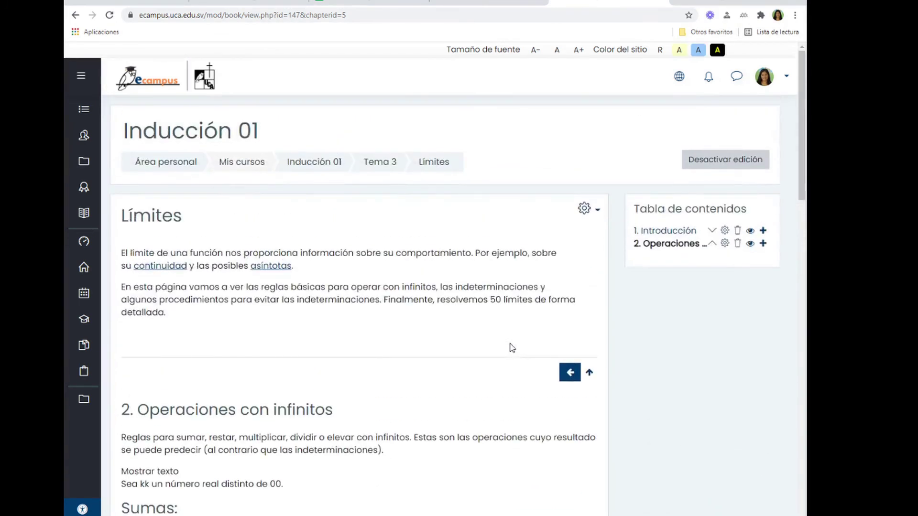
left_click(763, 244)
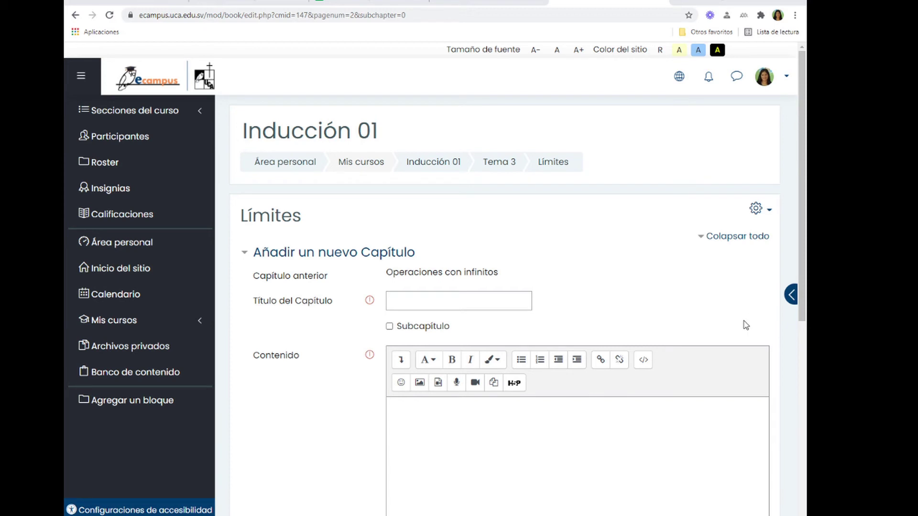
left_click(483, 299)
type("Indeterminaciones y procedimientos")
Paste the copied text on indeterminate forms and their procedures into the new chapter's content, save it and review the published chapter.
left_click(560, 457)
key("alt+Tab")
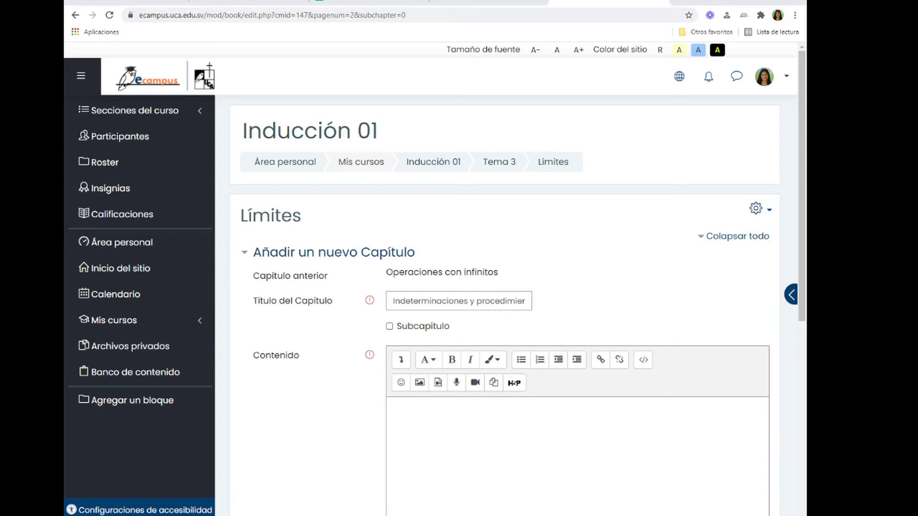
left_click(456, 435)
key("ctrl+v")
scroll(478, 434, "down", 10)
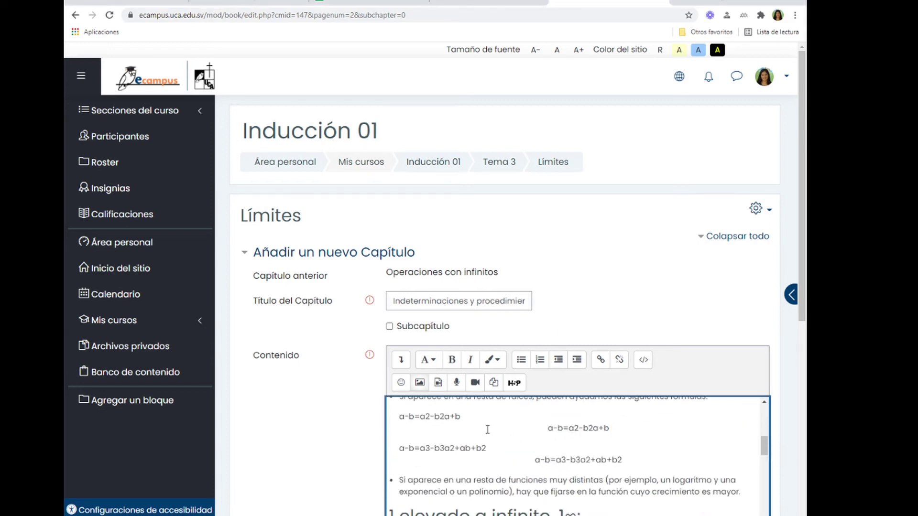
scroll(604, 282, "down", 5)
scroll(603, 282, "down", 3)
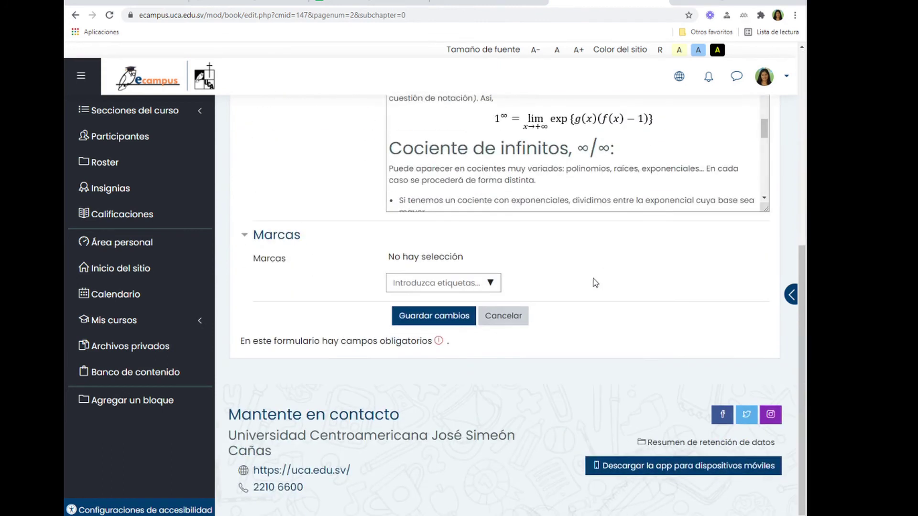
left_click(455, 317)
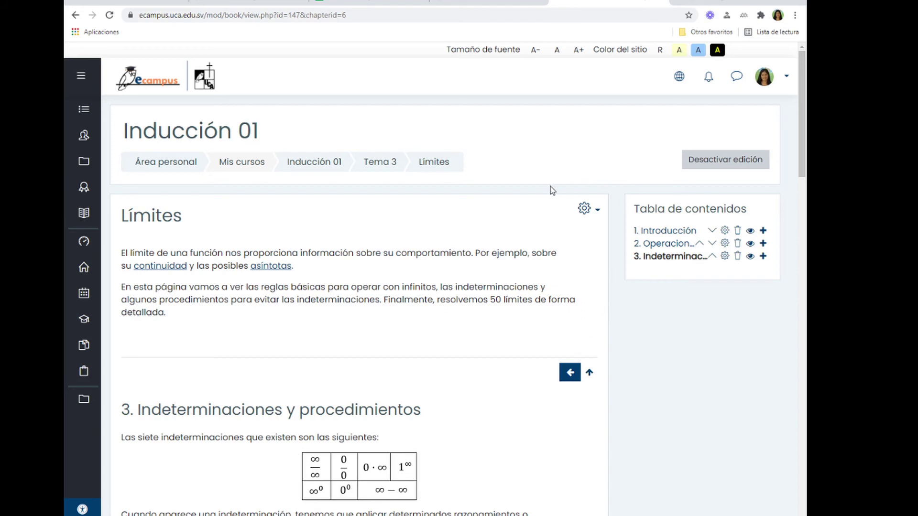
scroll(469, 371, "down", 9)
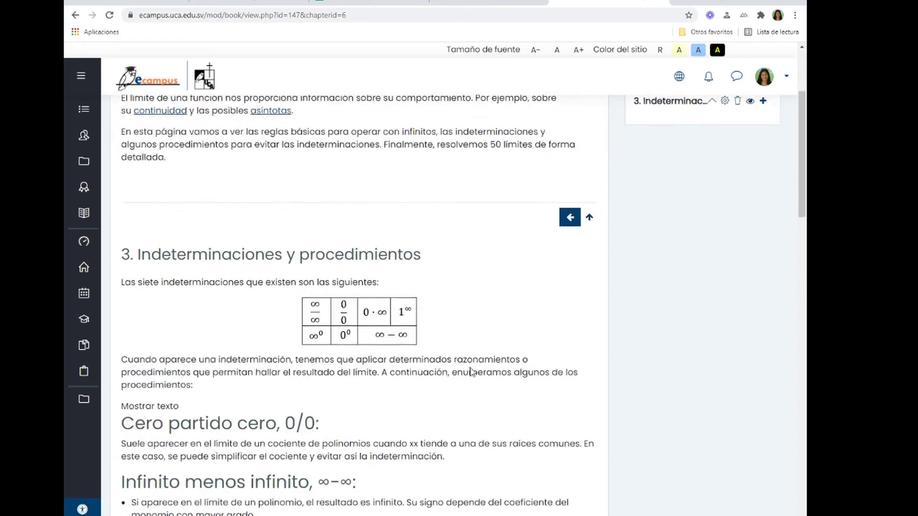
scroll(474, 359, "up", 6)
scroll(475, 350, "up", 3)
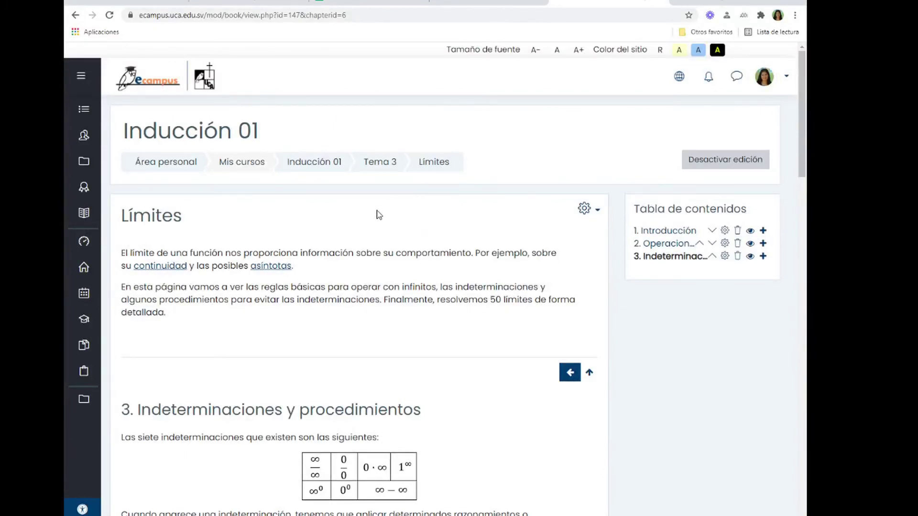
Return to the Tema 3 section of the course and turn editing mode off.
left_click(383, 167)
scroll(443, 197, "down", 1)
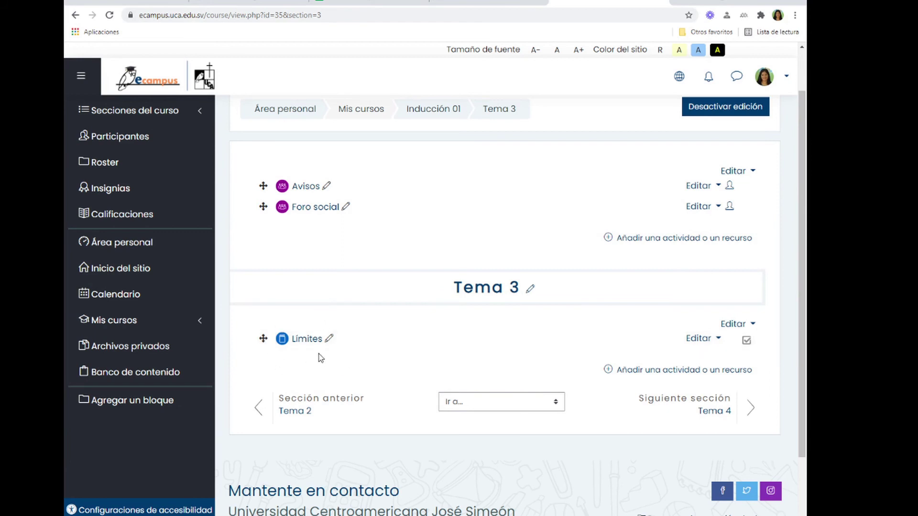
left_click(685, 111)
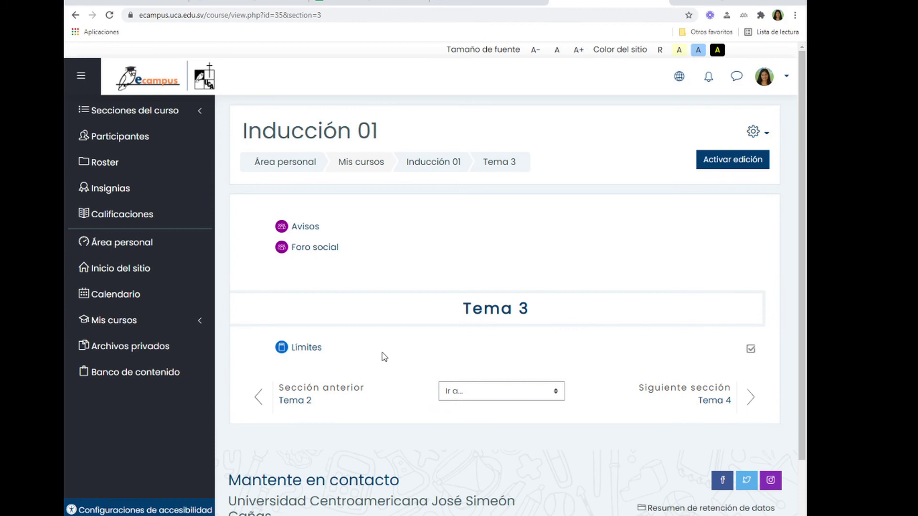
Open the Límites book from Tema 3, review the Introducción chapter and advance to Operaciones con infinitos.
scroll(384, 356, "down", 1)
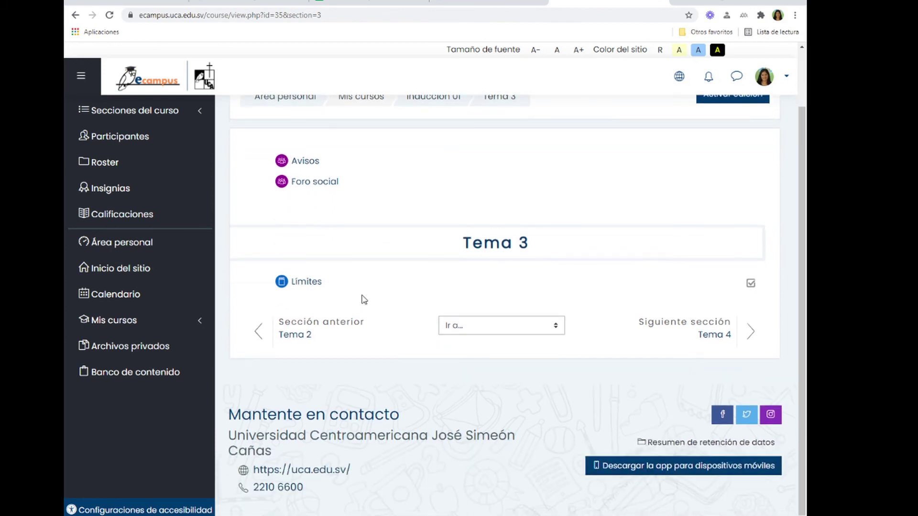
left_click(306, 283)
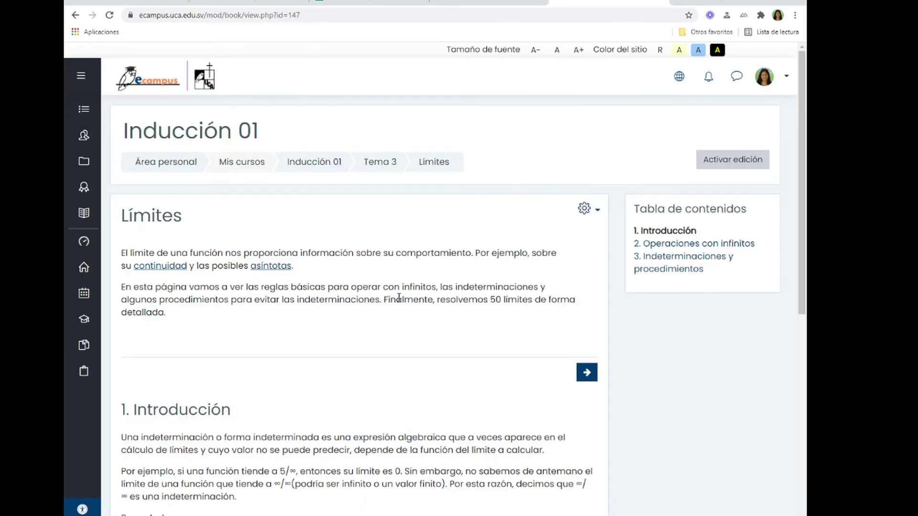
scroll(400, 297, "down", 4)
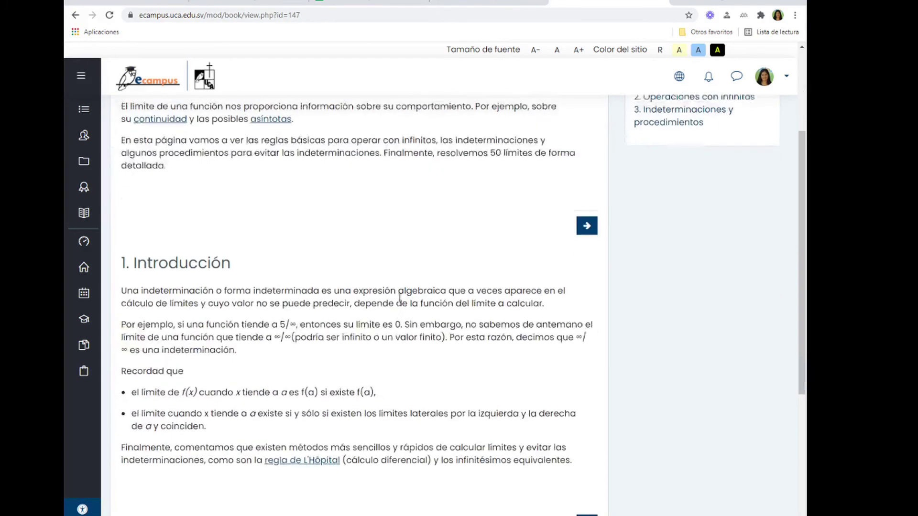
scroll(420, 287, "up", 3)
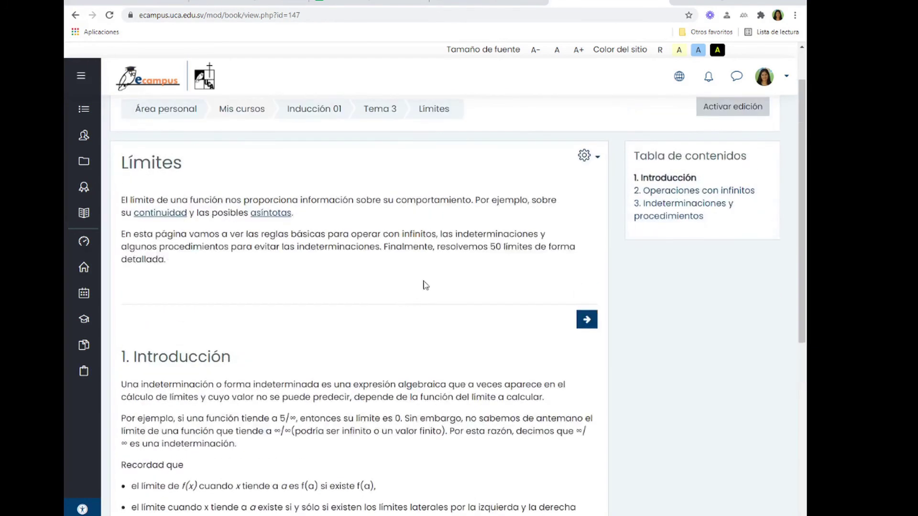
left_click(587, 319)
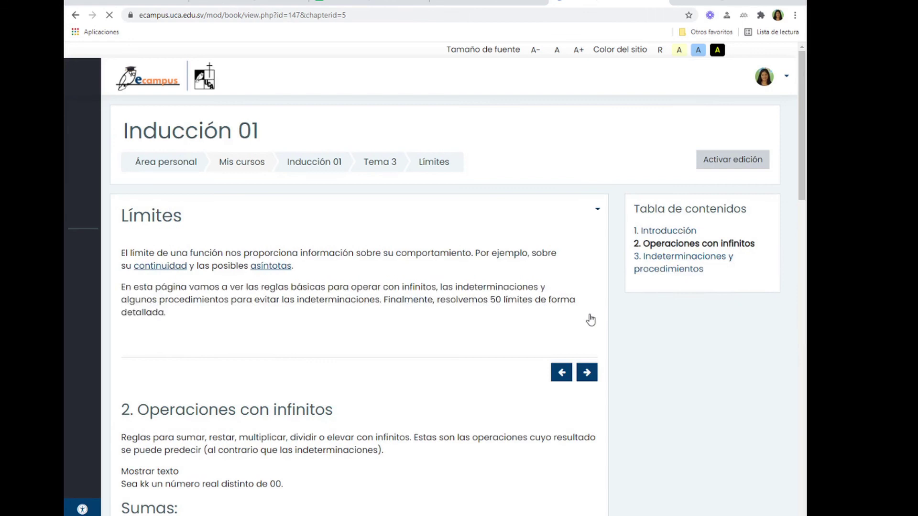
scroll(569, 289, "down", 1)
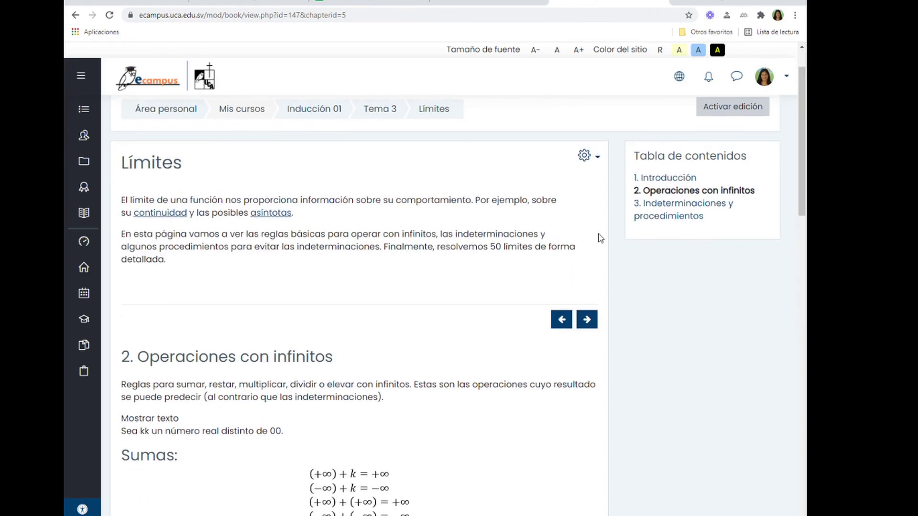
Open the Indeterminaciones y procedimientos chapter from the book's table of contents and read through its whole content.
left_click(667, 214)
scroll(497, 271, "down", 3)
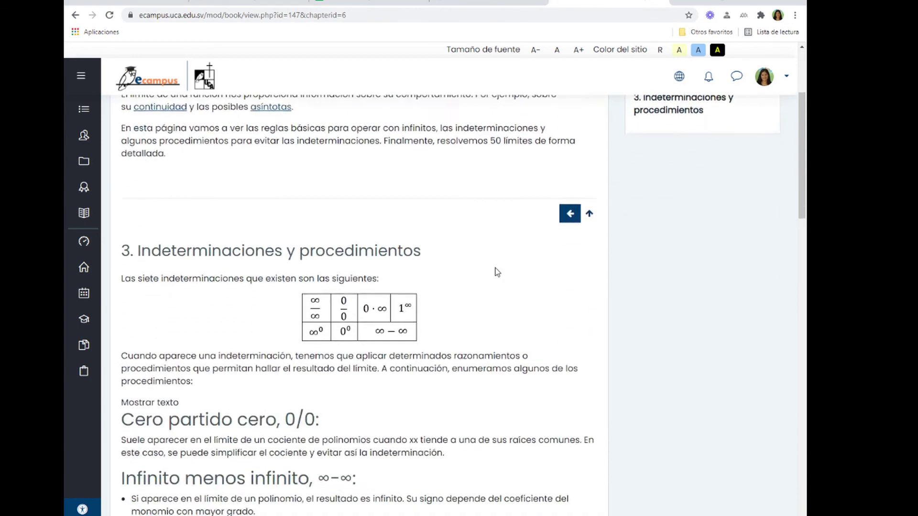
scroll(497, 272, "down", 15)
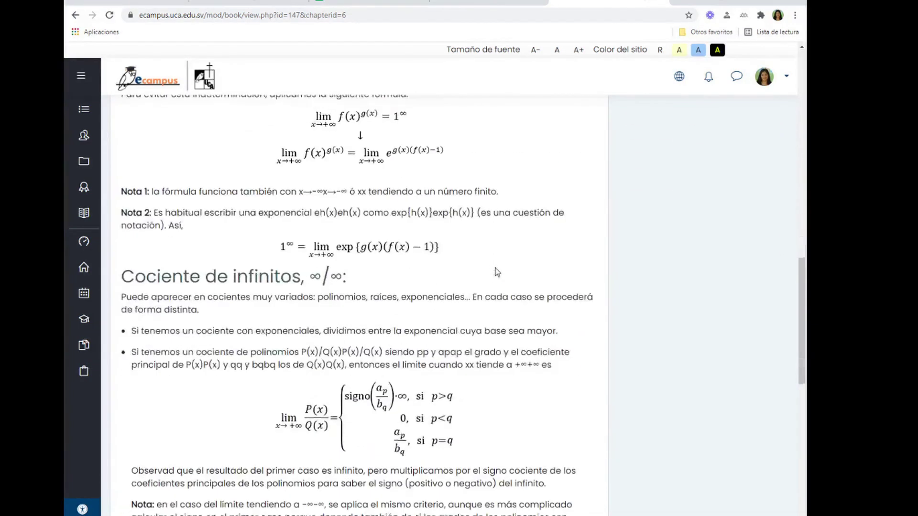
scroll(497, 272, "down", 8)
scroll(497, 272, "up", 7)
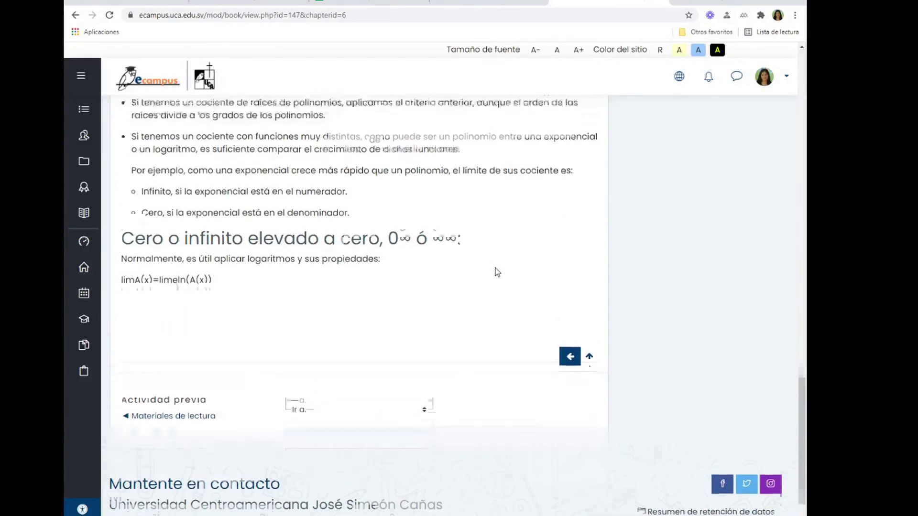
scroll(497, 271, "up", 20)
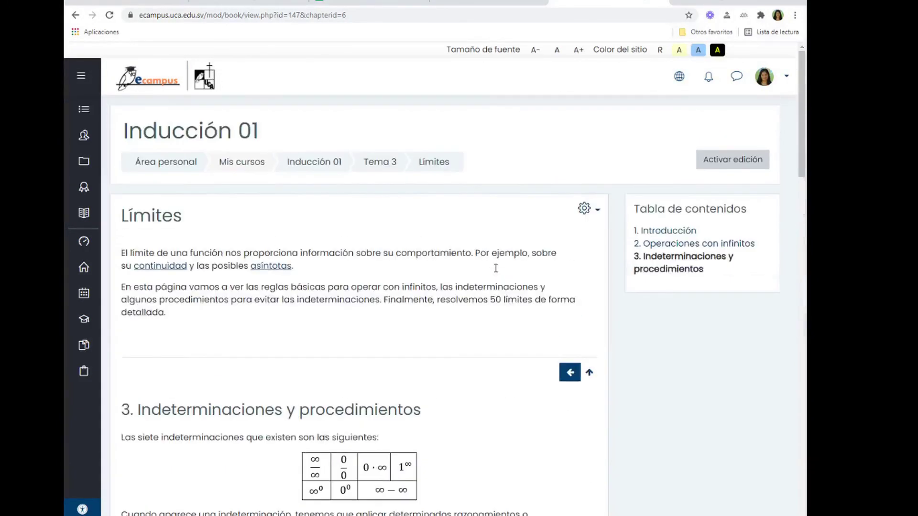